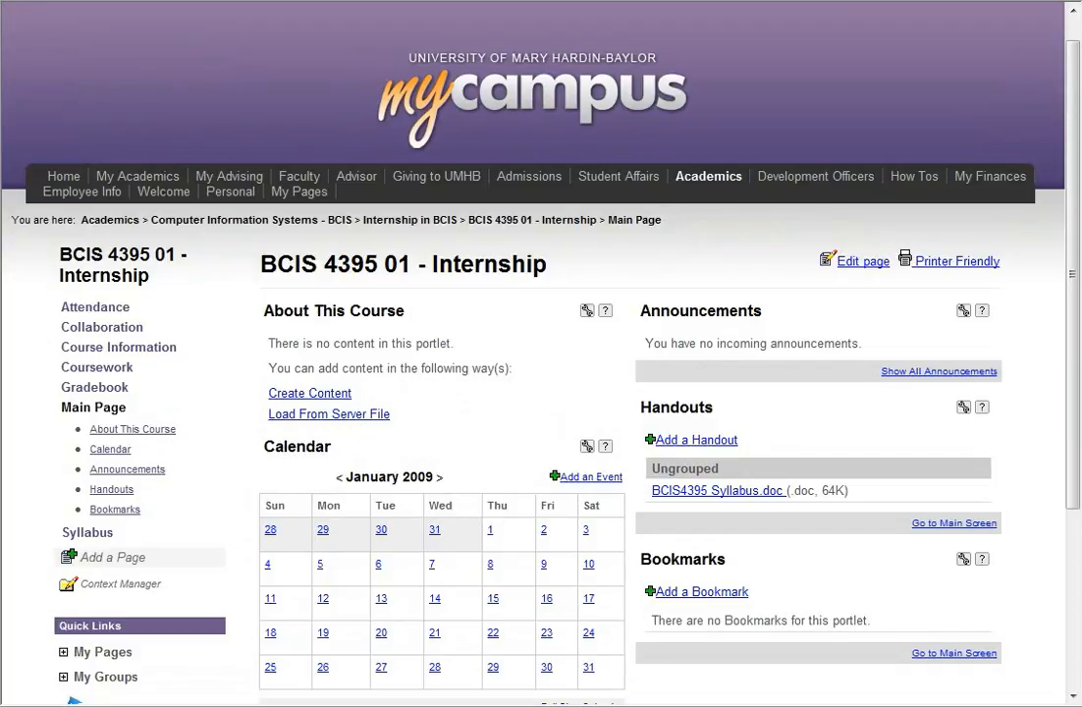
- Switch the course gradebook to Advanced Mode – Percentage
{"action": "left_click", "coordinate": [95, 387]}
{"action": "left_click", "coordinate": [295, 370]}
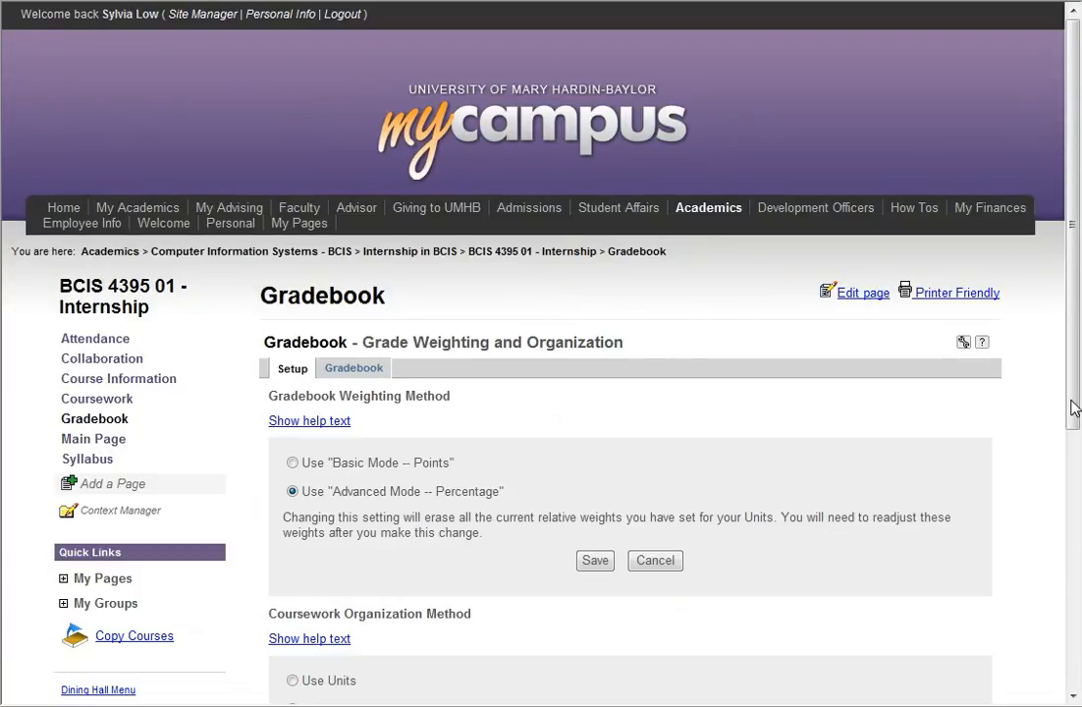
{"action": "left_click_drag", "start_coordinate": [1076, 412], "coordinate": [1075, 561]}
{"action": "left_click", "coordinate": [292, 218]}
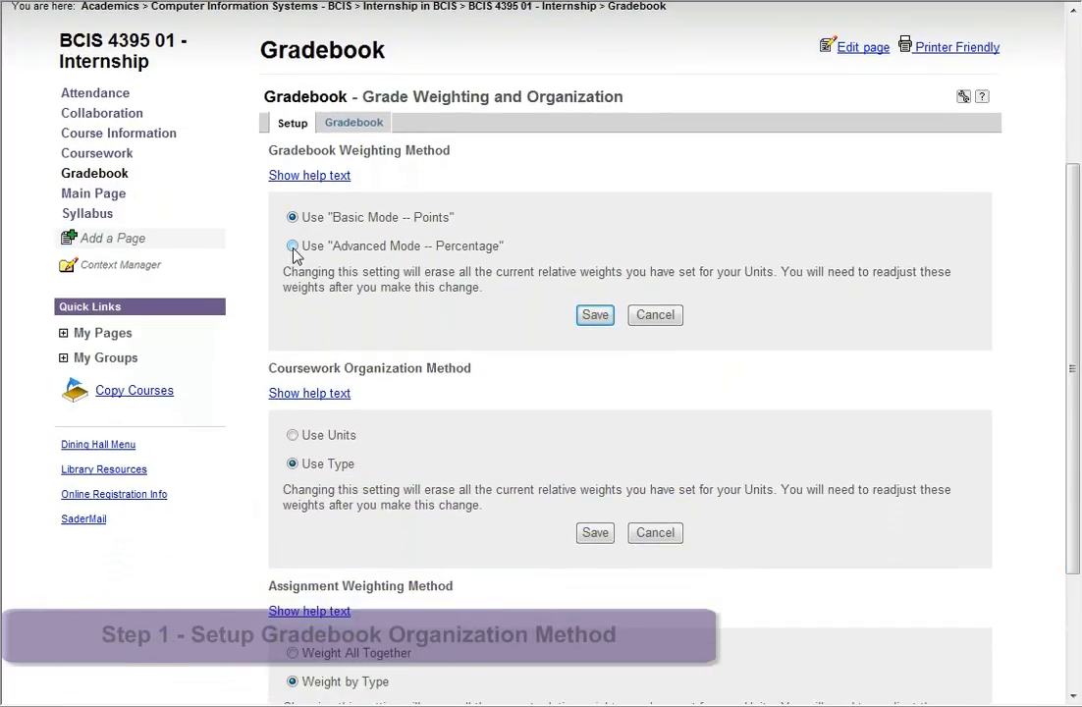
{"action": "left_click", "coordinate": [293, 246]}
- Keep coursework organized by type and weight assignments by type
{"action": "left_click", "coordinate": [310, 392]}
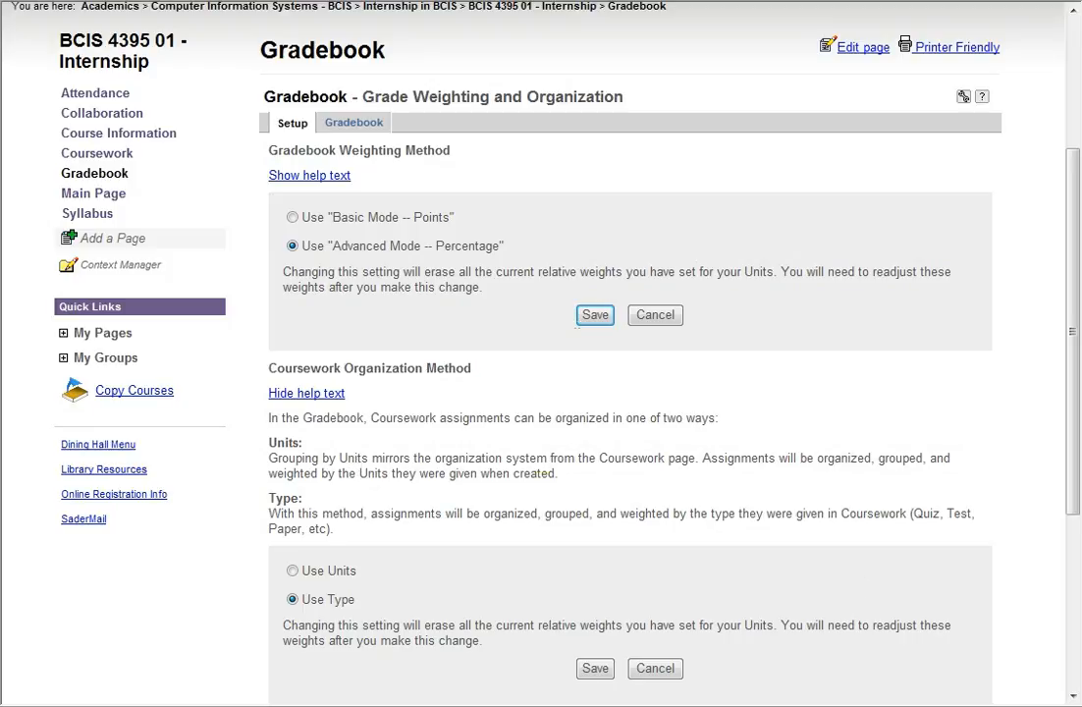
{"action": "left_click_drag", "start_coordinate": [1073, 506], "coordinate": [1069, 639]}
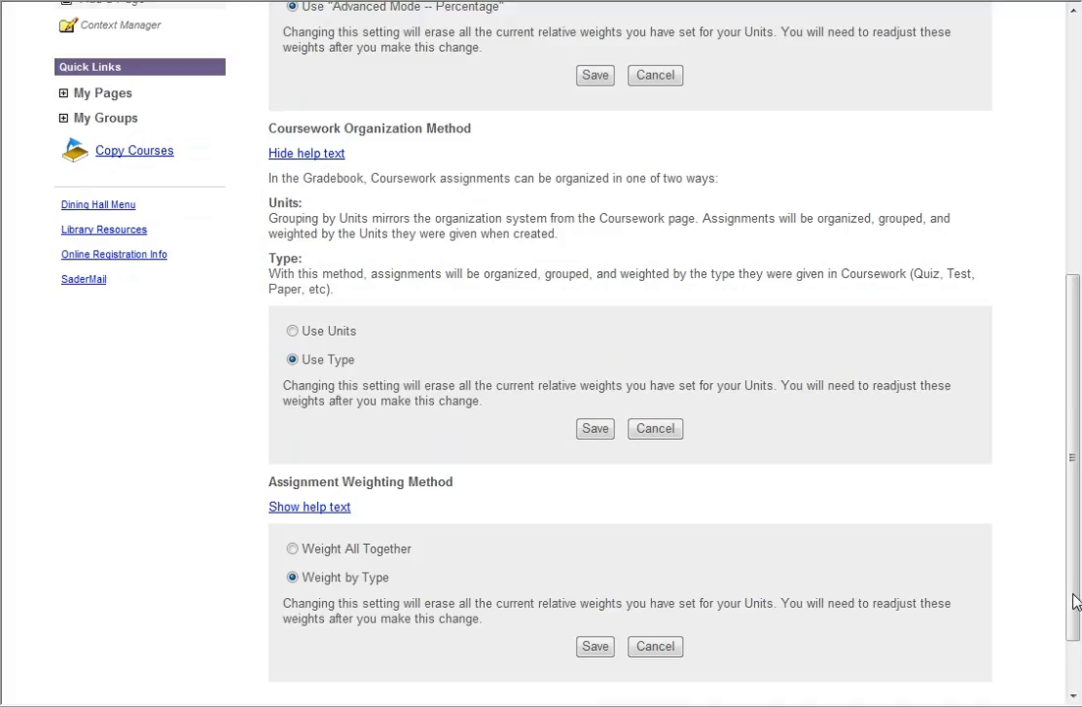
{"action": "left_click", "coordinate": [293, 332]}
{"action": "left_click", "coordinate": [293, 361]}
{"action": "scroll", "coordinate": [442, 452], "scroll_direction": "down", "scroll_amount": 2}
{"action": "left_click", "coordinate": [292, 463]}
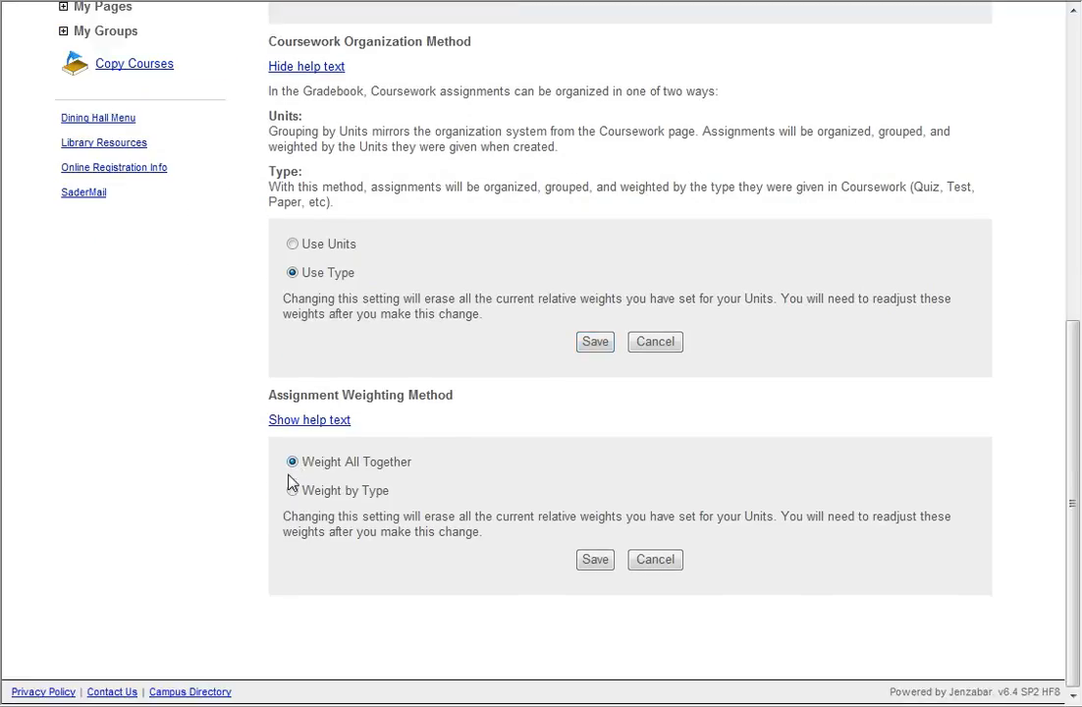
{"action": "left_click", "coordinate": [291, 491]}
- Save the type-based setup and try a 15% attendance, 85% coursework breakdown
{"action": "left_click", "coordinate": [596, 560]}
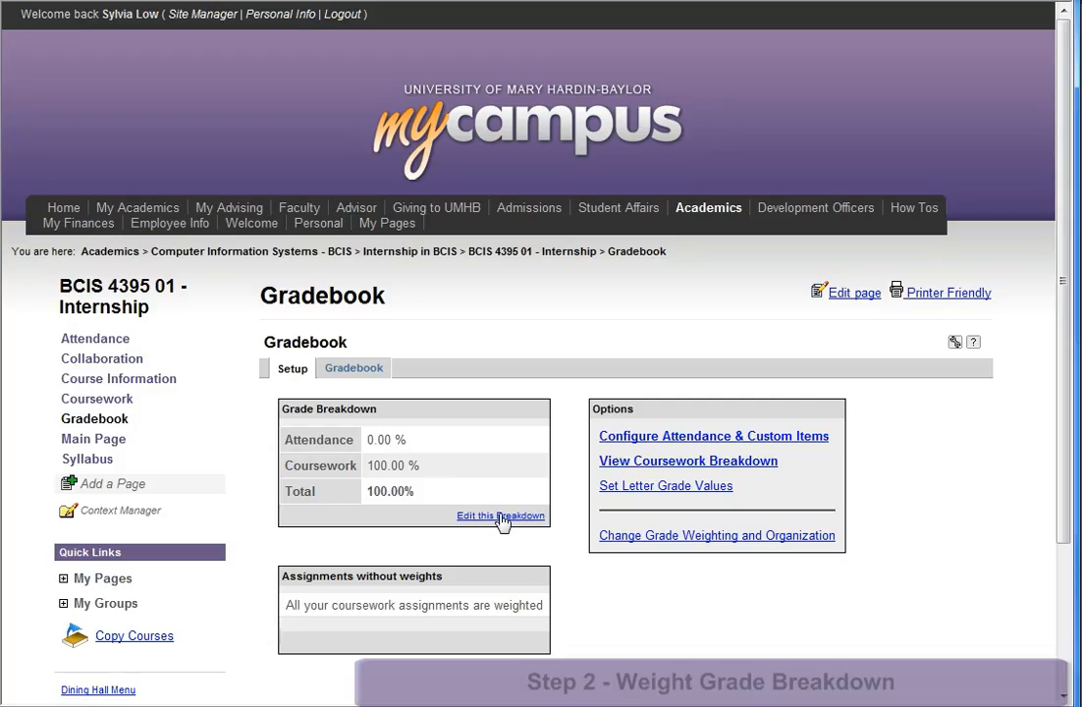
{"action": "left_click", "coordinate": [504, 516]}
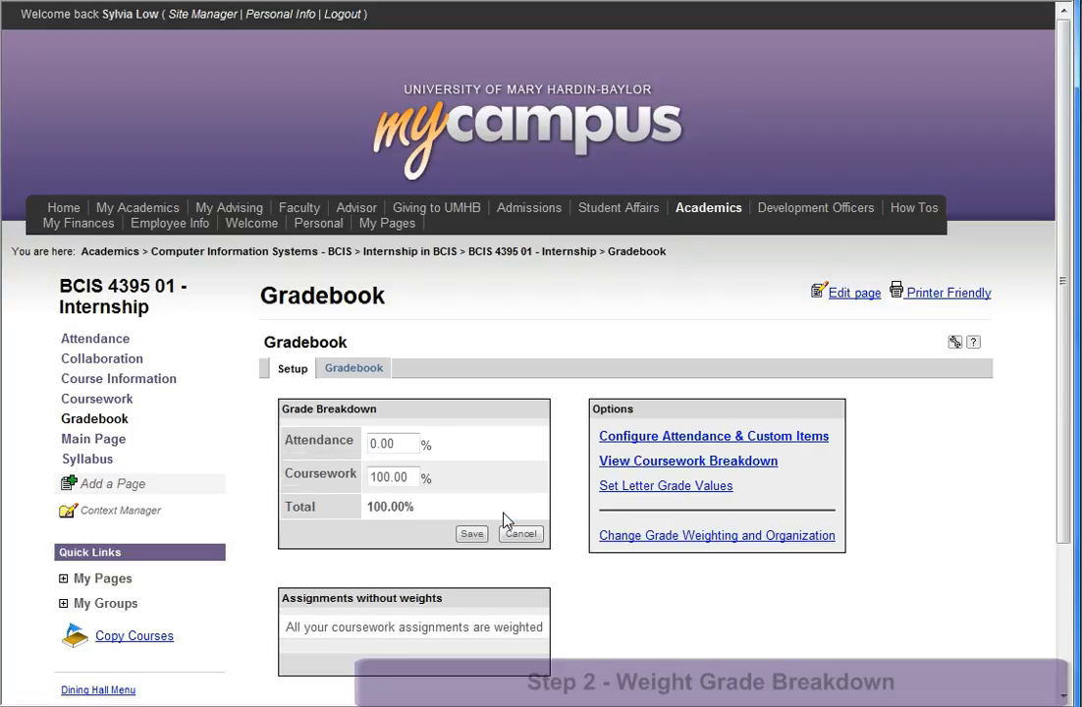
{"action": "type", "text": "15"}
{"action": "left_click", "coordinate": [470, 533]}
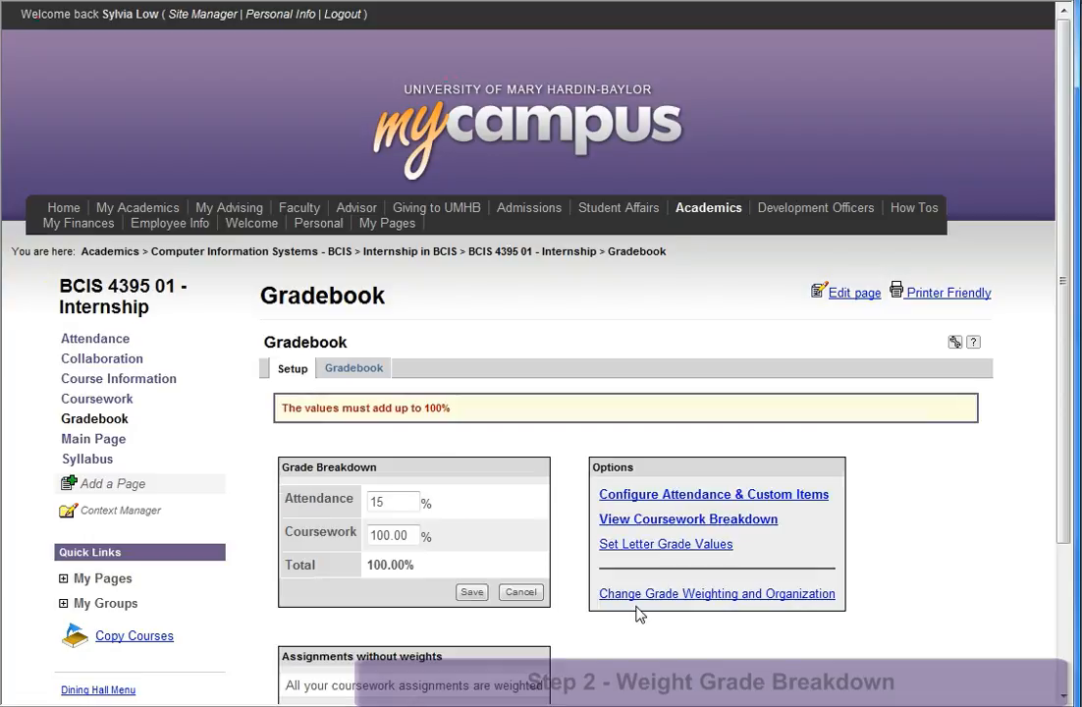
{"action": "left_click_drag", "start_coordinate": [411, 536], "coordinate": [341, 510]}
{"action": "type", "text": "85"}
{"action": "left_click", "coordinate": [471, 593]}
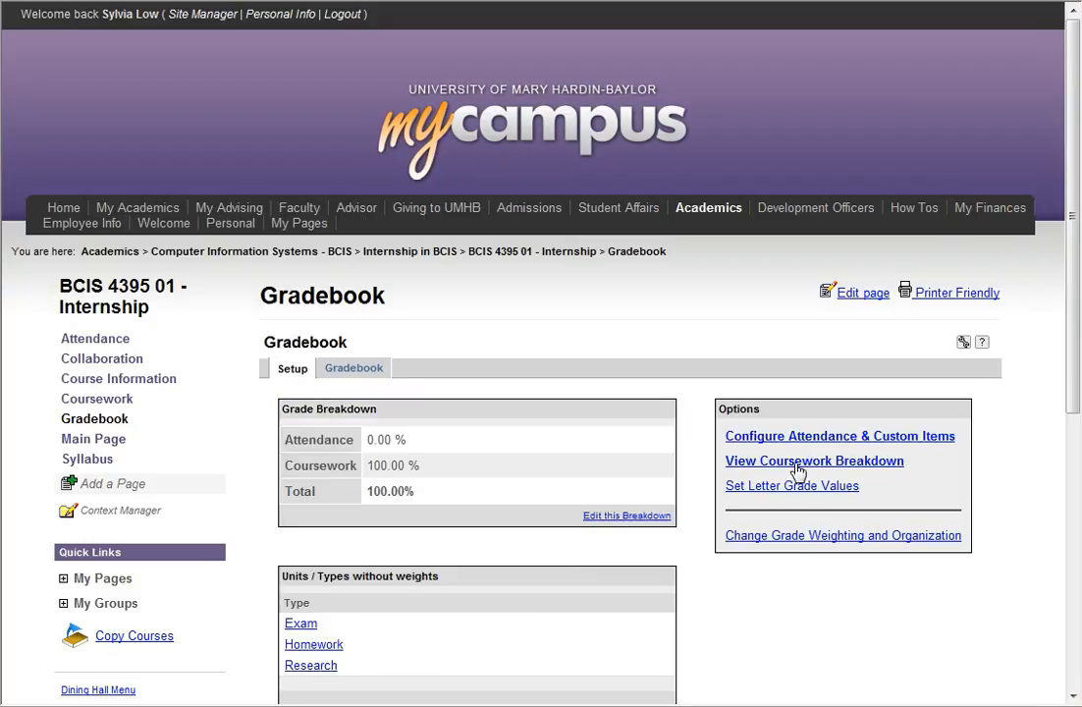
- Set coursework type weights to Exam 50, Homework 25, Research 25 and save
{"action": "left_click", "coordinate": [799, 461]}
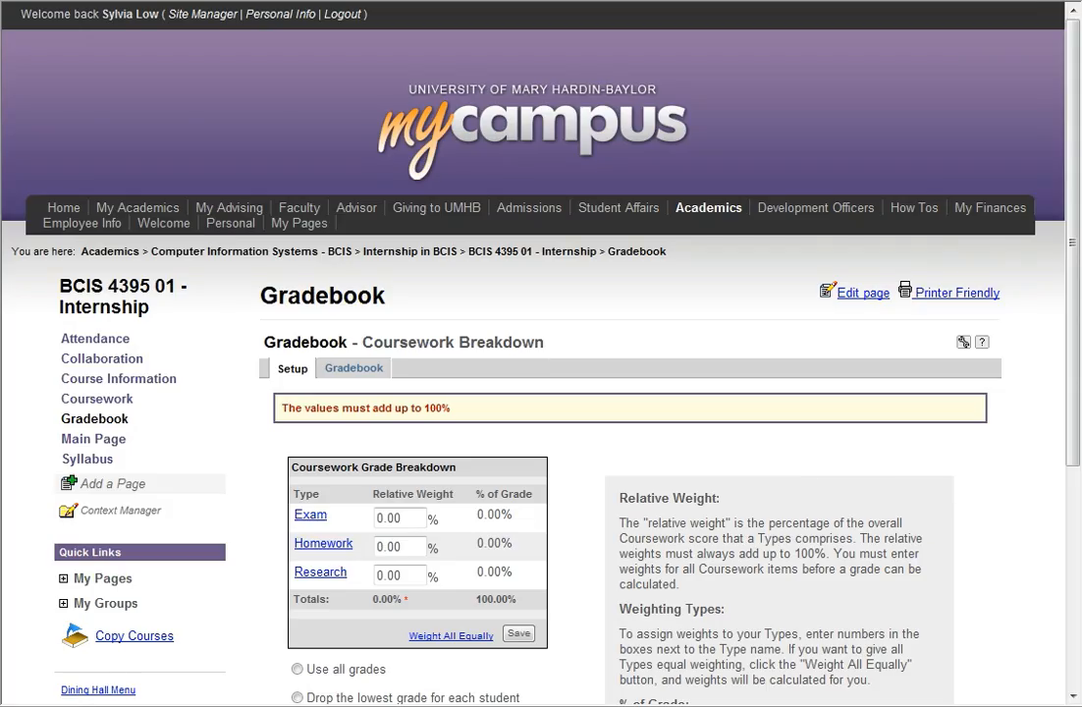
{"action": "scroll", "coordinate": [1061, 531], "scroll_direction": "down", "scroll_amount": 3}
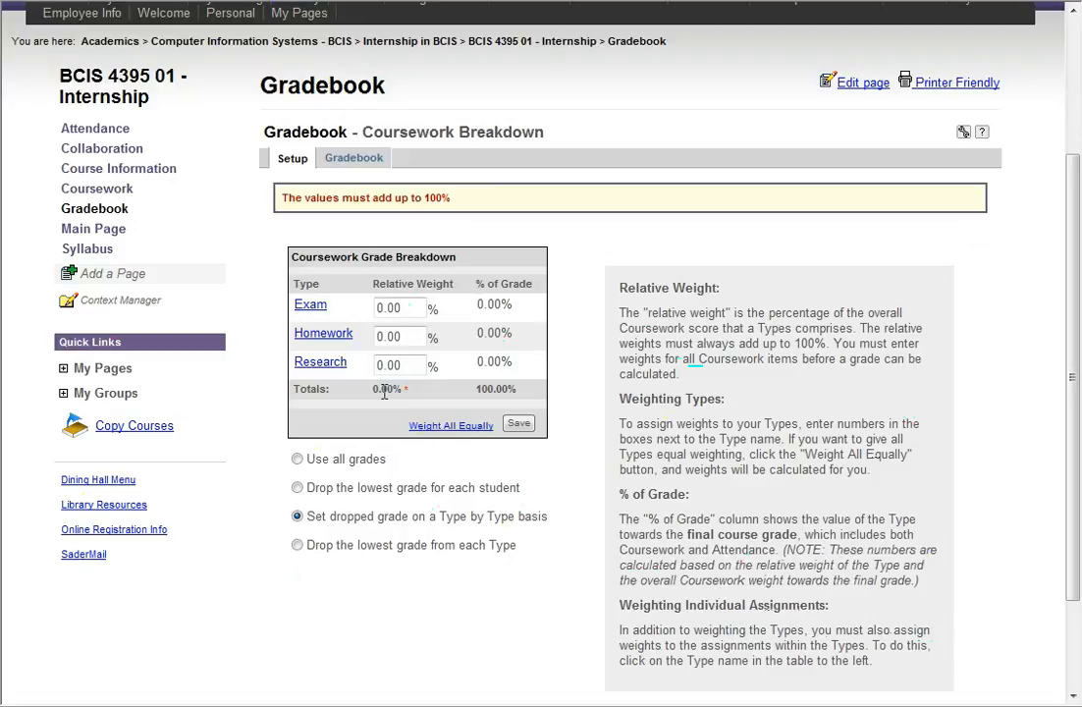
{"action": "left_click", "coordinate": [397, 308]}
{"action": "key", "text": "BackSpace"}
{"action": "key", "text": "BackSpace"}
{"action": "key", "text": "BackSpace"}
{"action": "key", "text": "BackSpace"}
{"action": "type", "text": "50"}
{"action": "key", "text": "Tab"}
{"action": "type", "text": "25"}
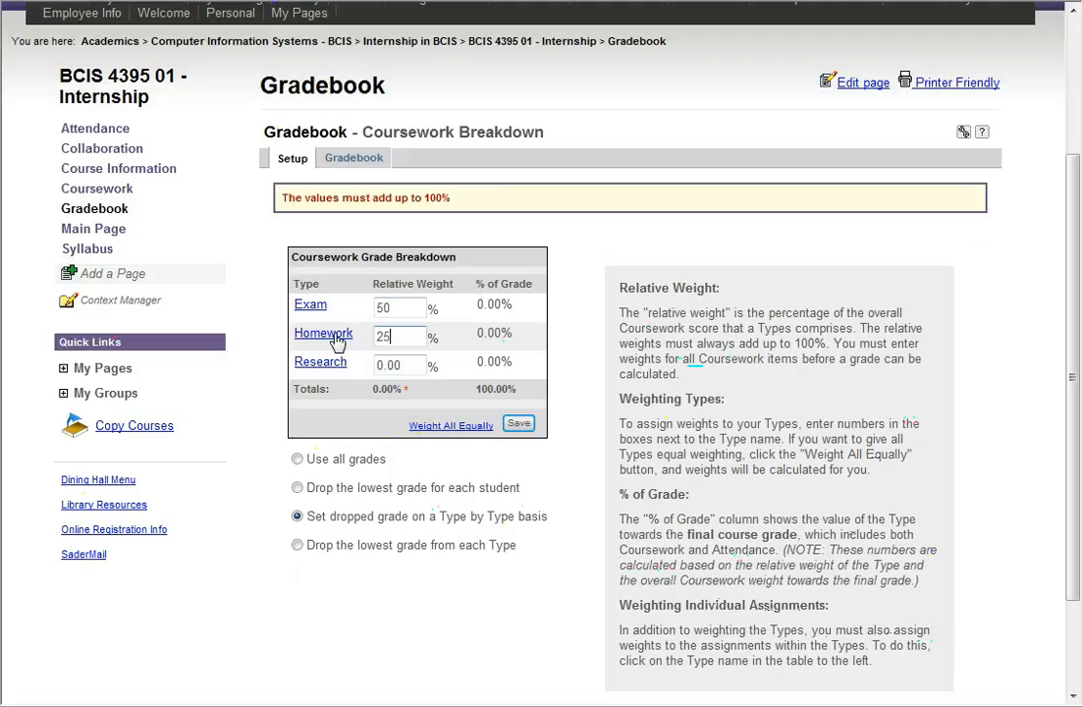
{"action": "key", "text": "Tab"}
{"action": "type", "text": "25"}
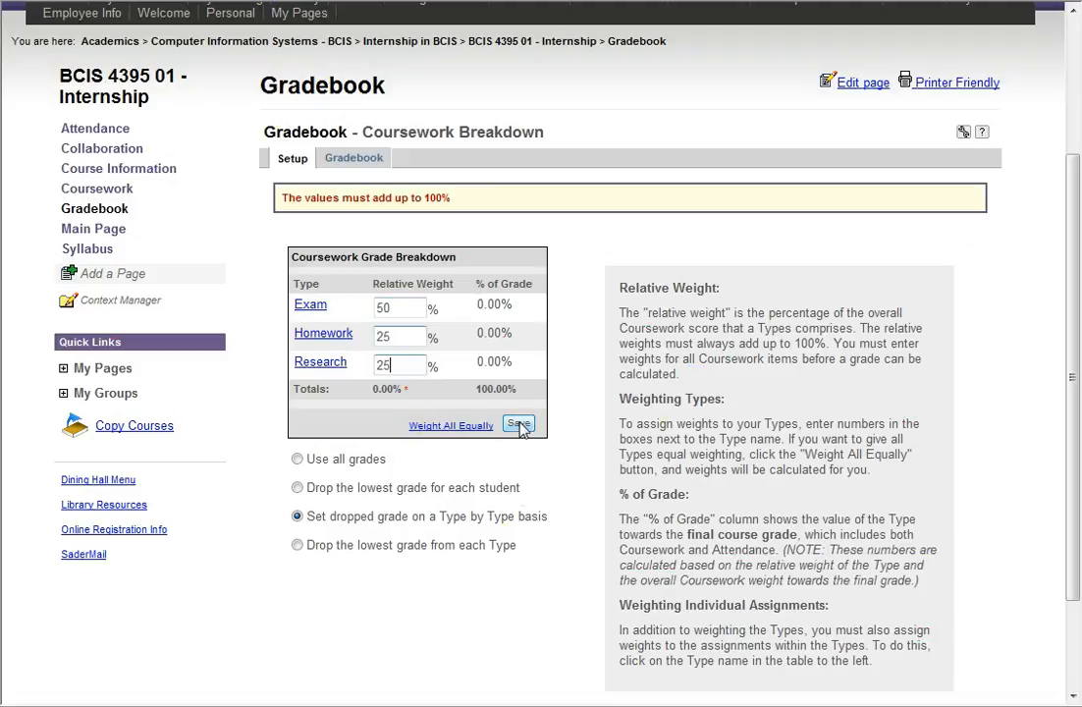
{"action": "left_click", "coordinate": [520, 424]}
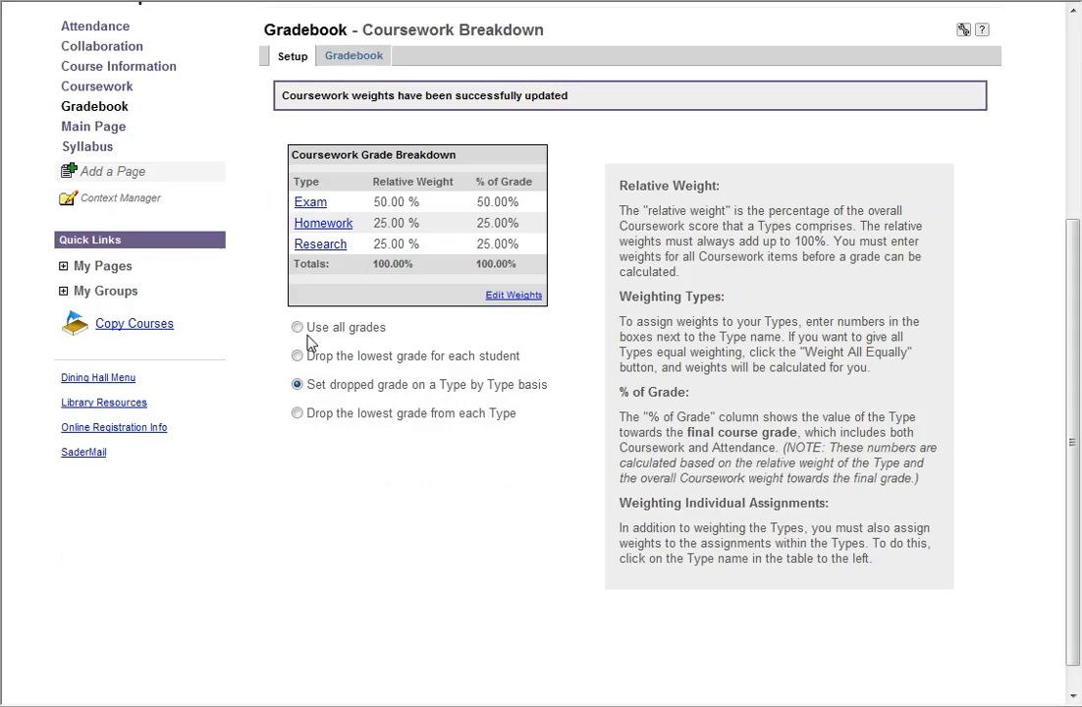
- Review the assignments listed under the Exam and Homework types
{"action": "left_click", "coordinate": [314, 205]}
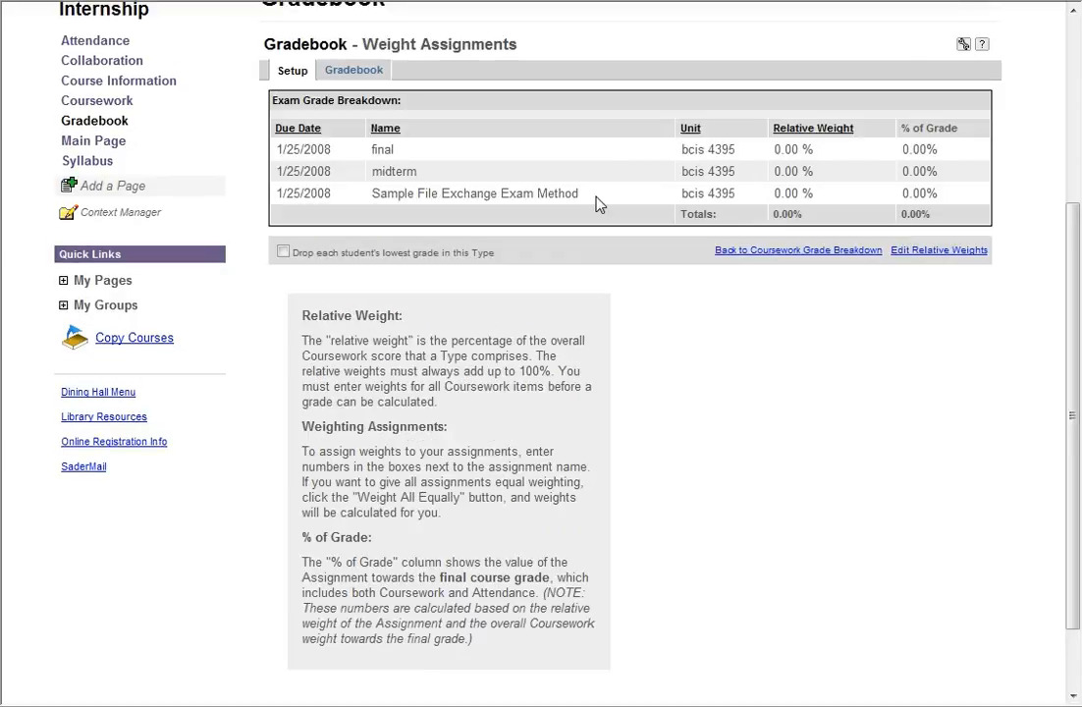
{"action": "left_click", "coordinate": [812, 251]}
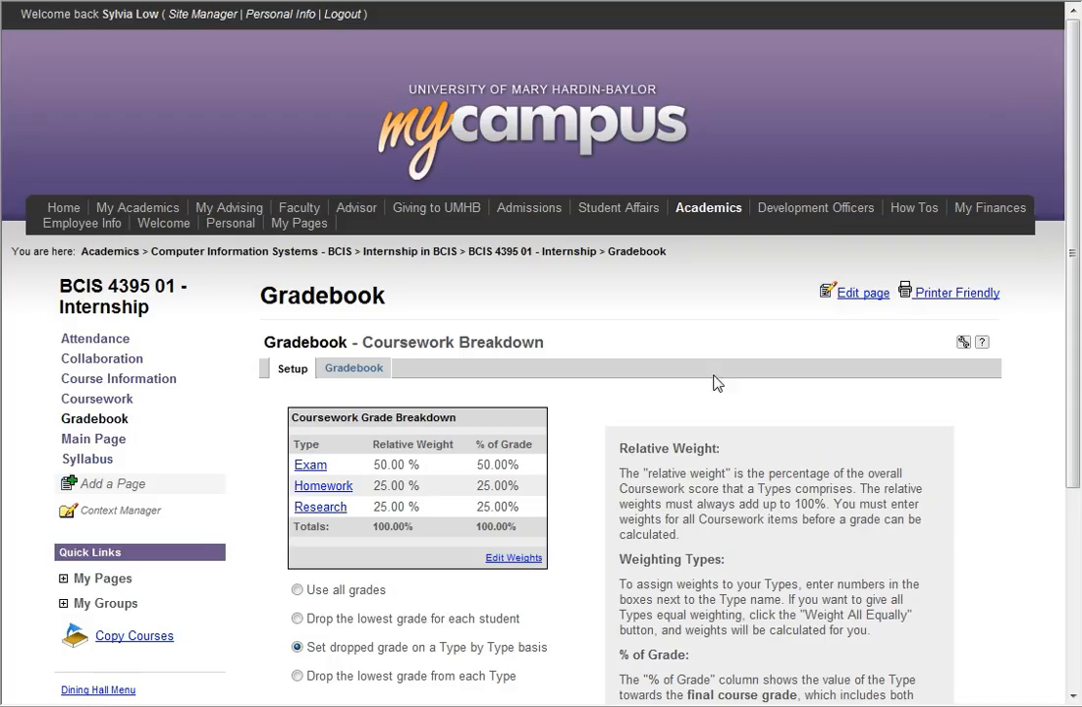
{"action": "left_click", "coordinate": [339, 488]}
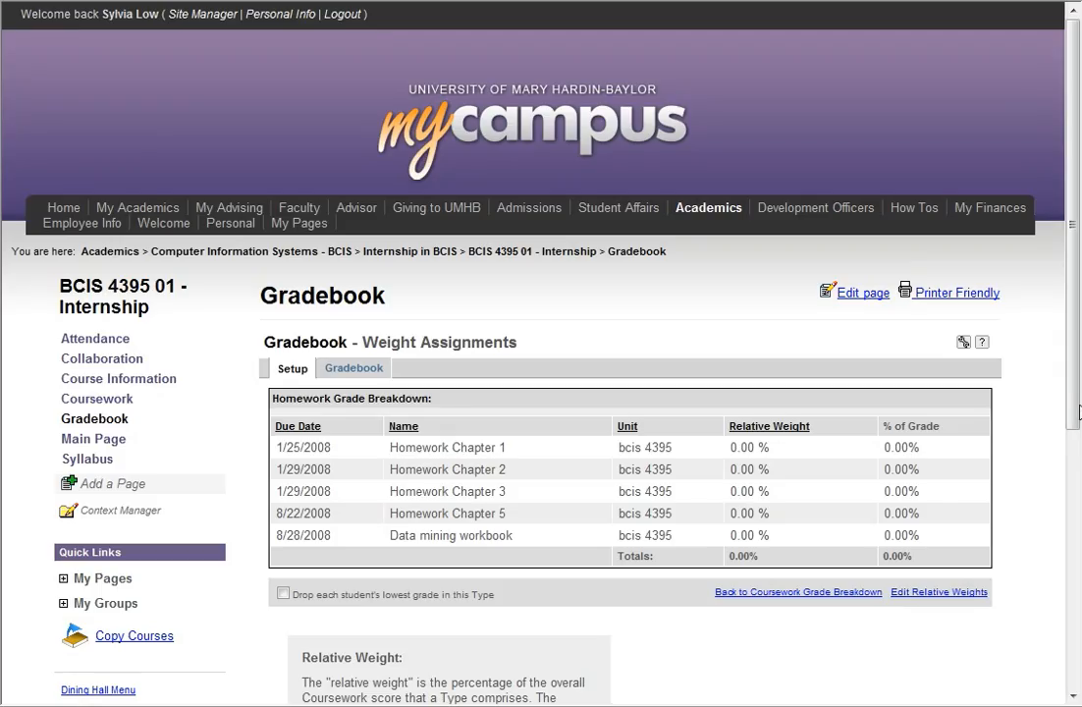
{"action": "left_click_drag", "start_coordinate": [1078, 413], "coordinate": [1078, 530]}
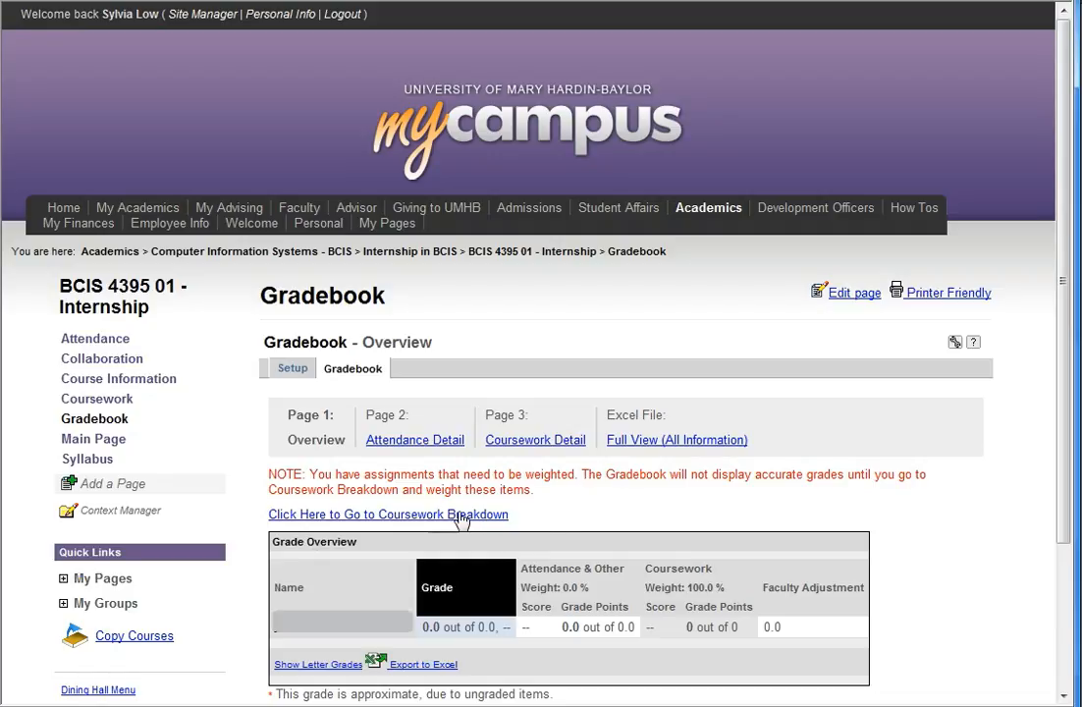
- Weight both Research assignments equally and save
{"action": "left_click", "coordinate": [405, 514]}
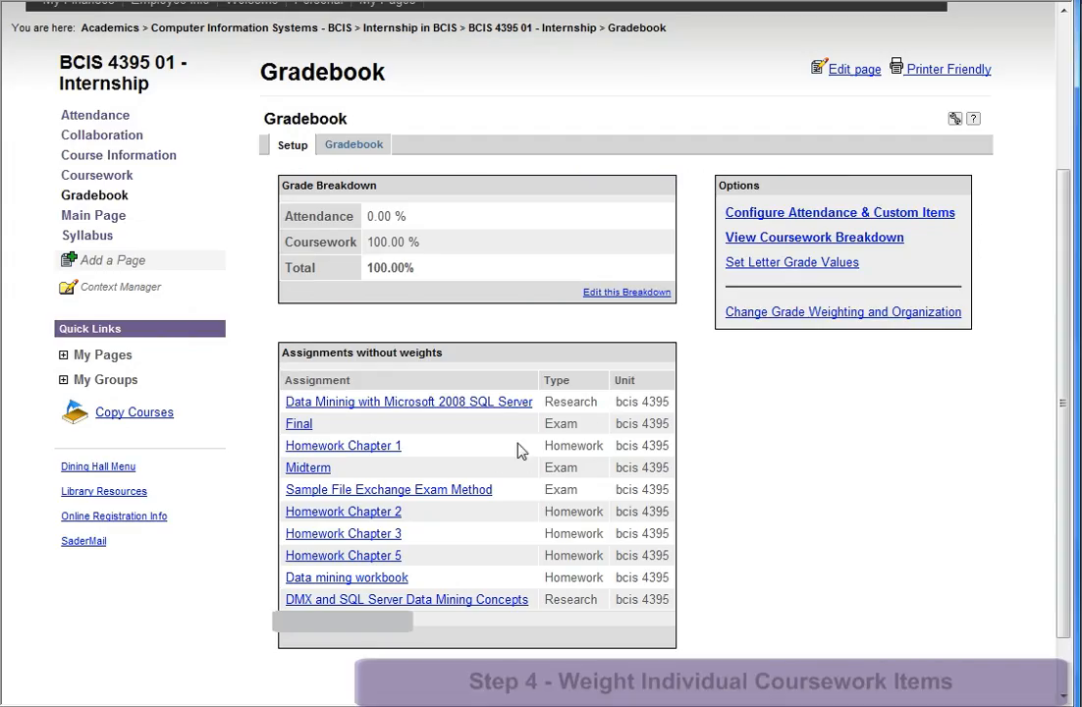
{"action": "left_click", "coordinate": [442, 403]}
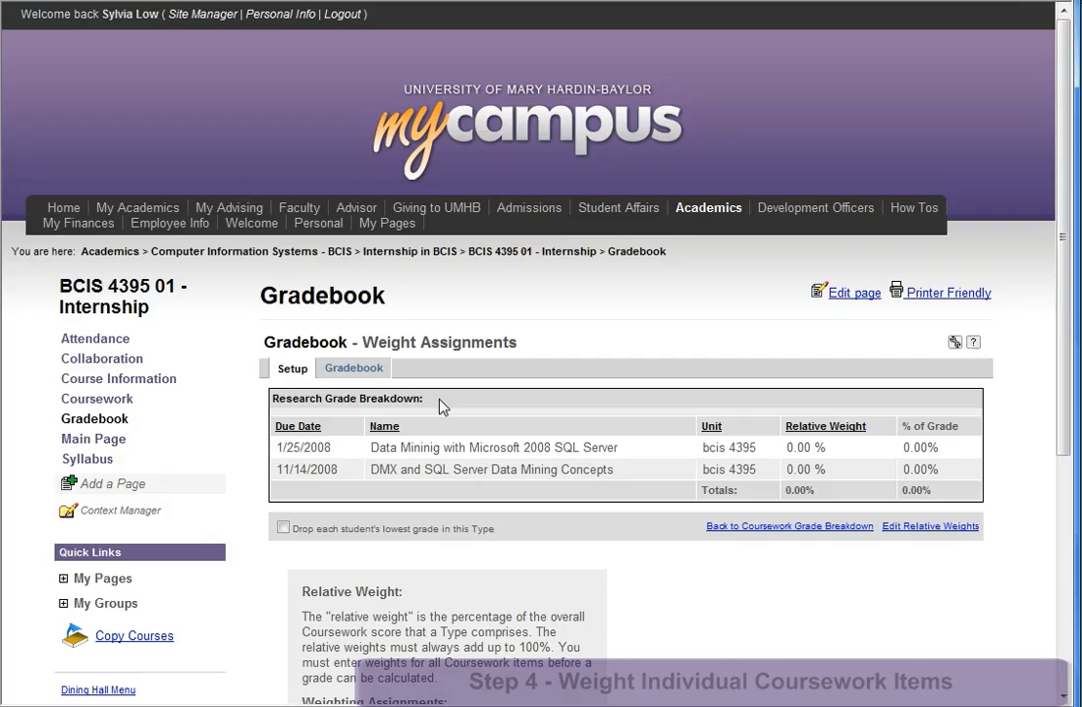
{"action": "scroll", "coordinate": [442, 406], "scroll_direction": "down", "scroll_amount": 2}
{"action": "left_click", "coordinate": [933, 343]}
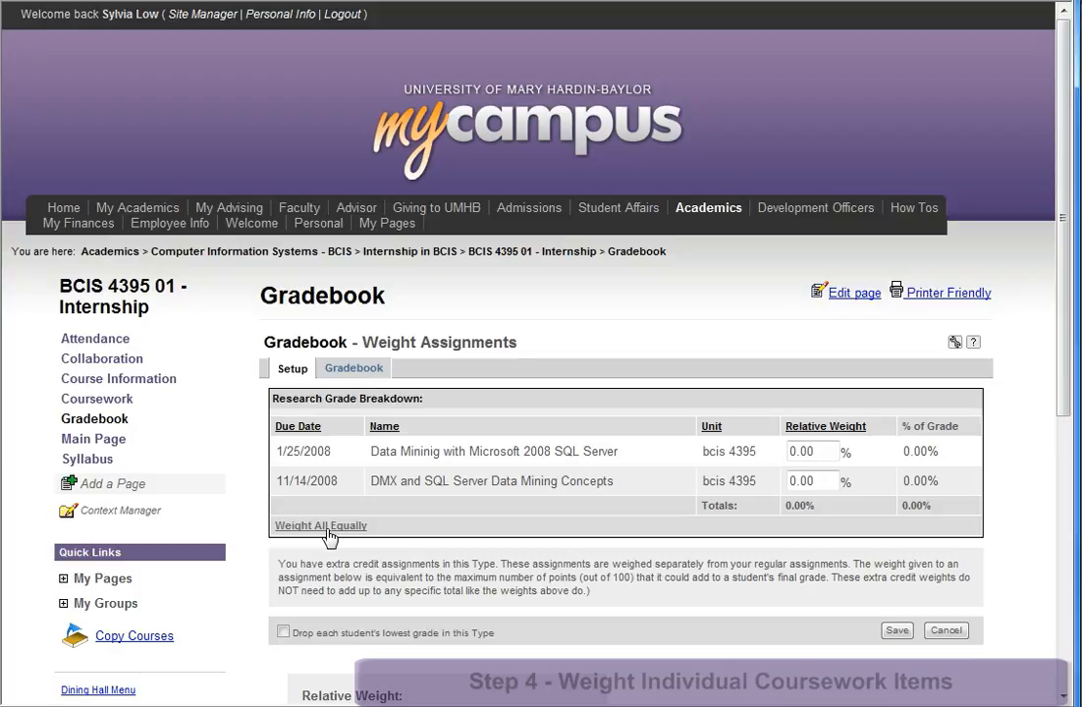
{"action": "left_click", "coordinate": [327, 528]}
{"action": "left_click", "coordinate": [897, 631]}
{"action": "scroll", "coordinate": [783, 389], "scroll_direction": "down", "scroll_amount": 2}
{"action": "left_click", "coordinate": [781, 384]}
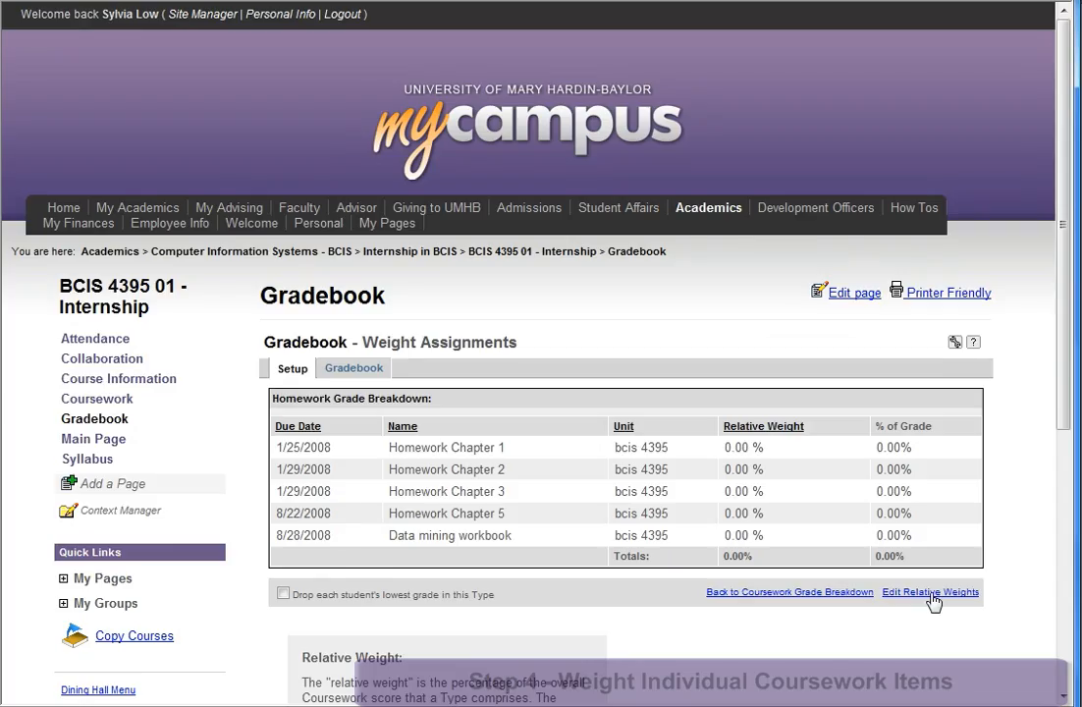
- Weight all five Homework assignments equally
{"action": "left_click", "coordinate": [933, 592]}
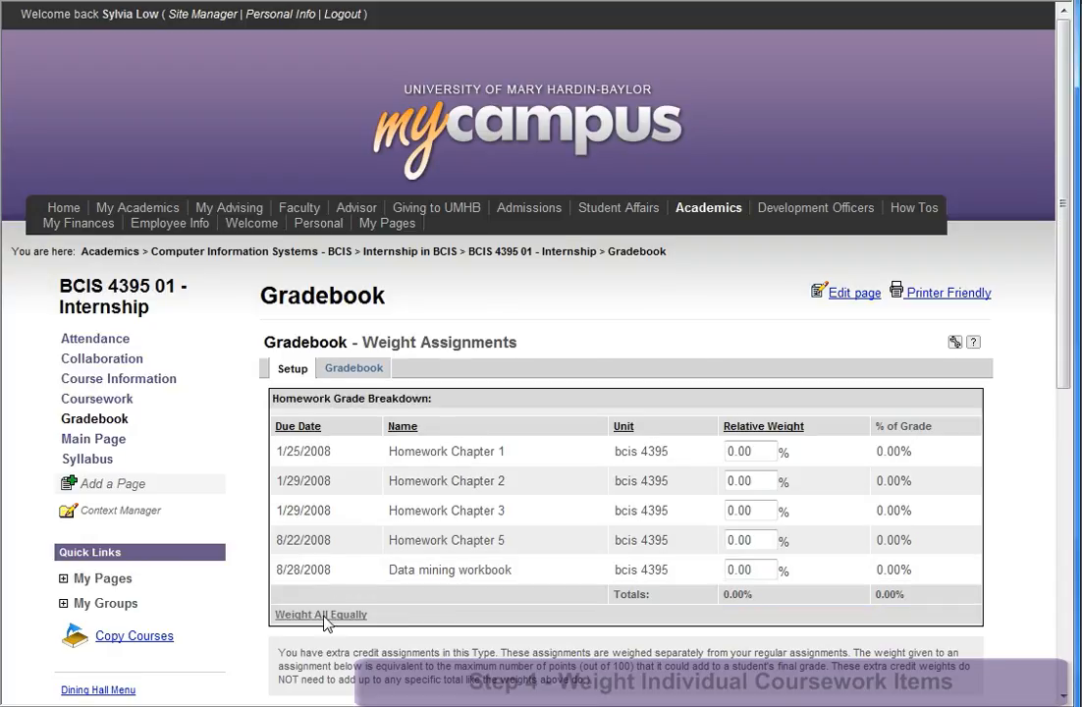
{"action": "left_click", "coordinate": [306, 616]}
{"action": "scroll", "coordinate": [834, 422], "scroll_direction": "down", "scroll_amount": 2}
{"action": "left_click", "coordinate": [830, 416]}
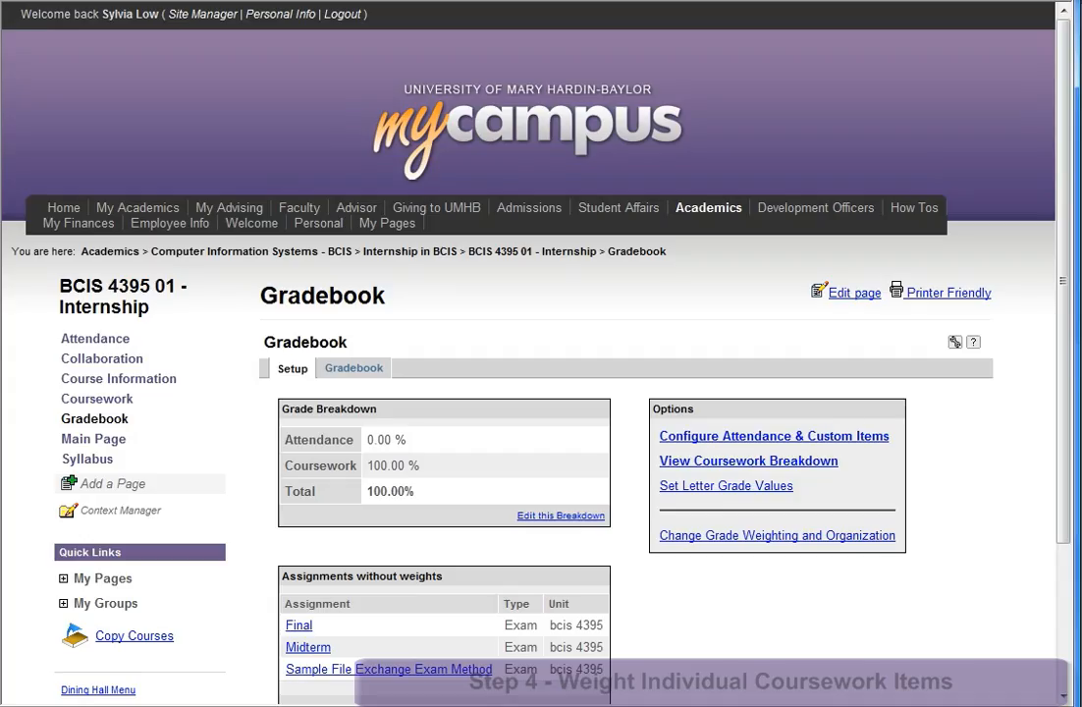
{"action": "scroll", "coordinate": [383, 253], "scroll_direction": "down", "scroll_amount": 2}
{"action": "scroll", "coordinate": [383, 258], "scroll_direction": "down", "scroll_amount": 1}
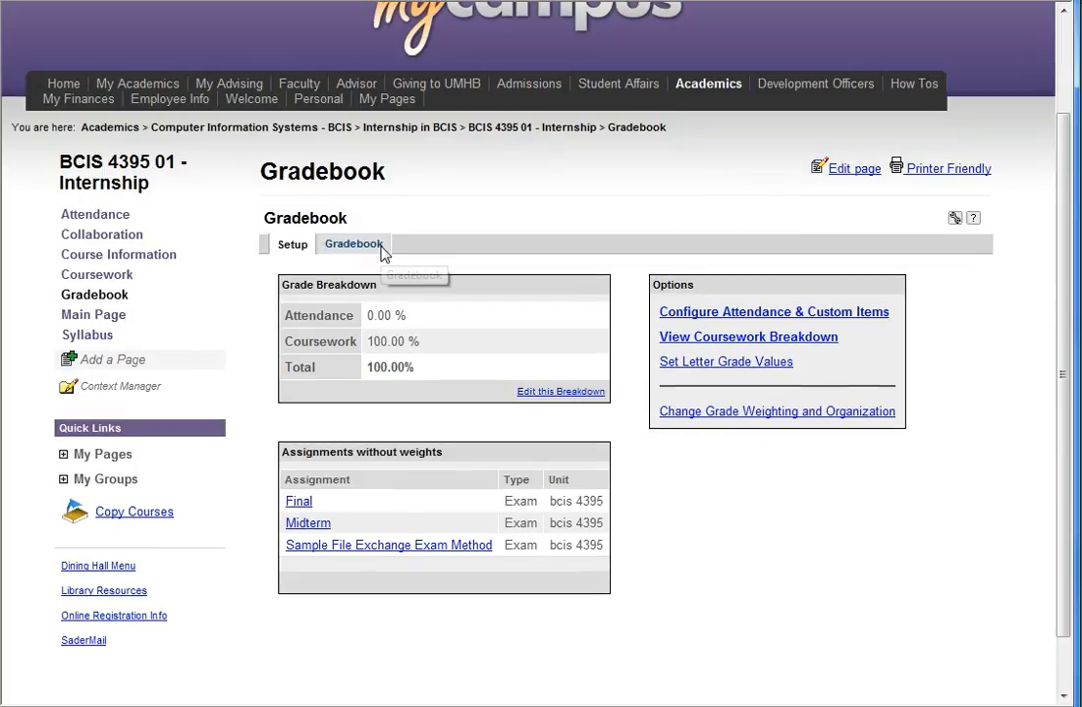
{"action": "scroll", "coordinate": [382, 294], "scroll_direction": "down", "scroll_amount": 1}
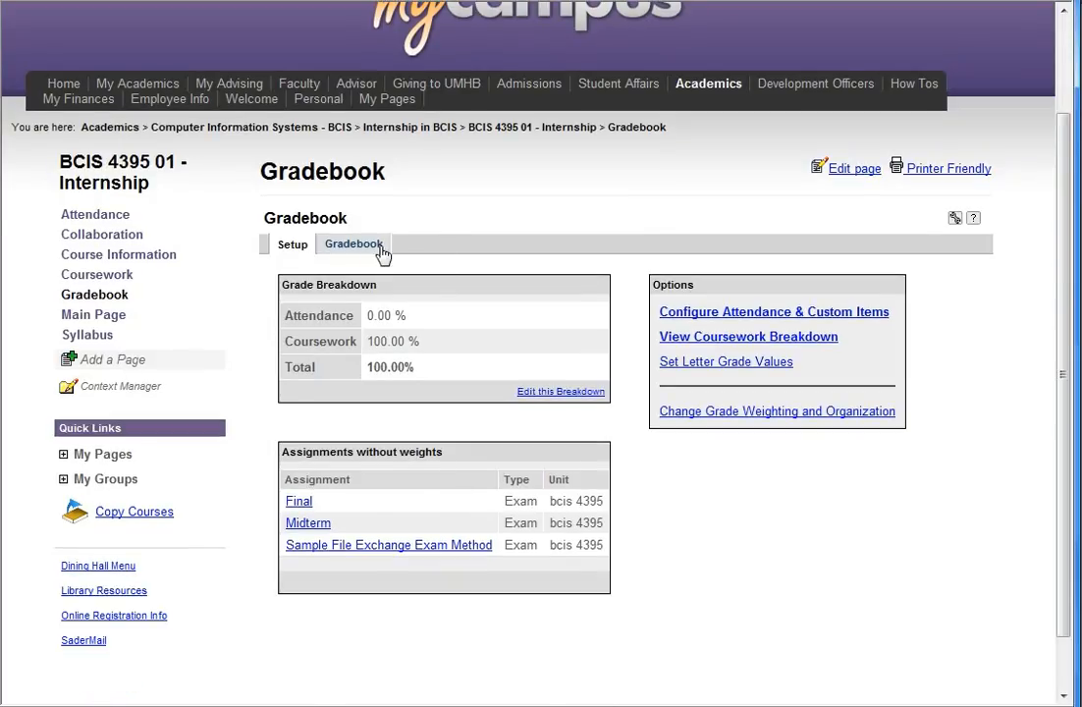
- Give the Exam assignments relative weights of 50, 25 and 25 and save
{"action": "left_click", "coordinate": [380, 248]}
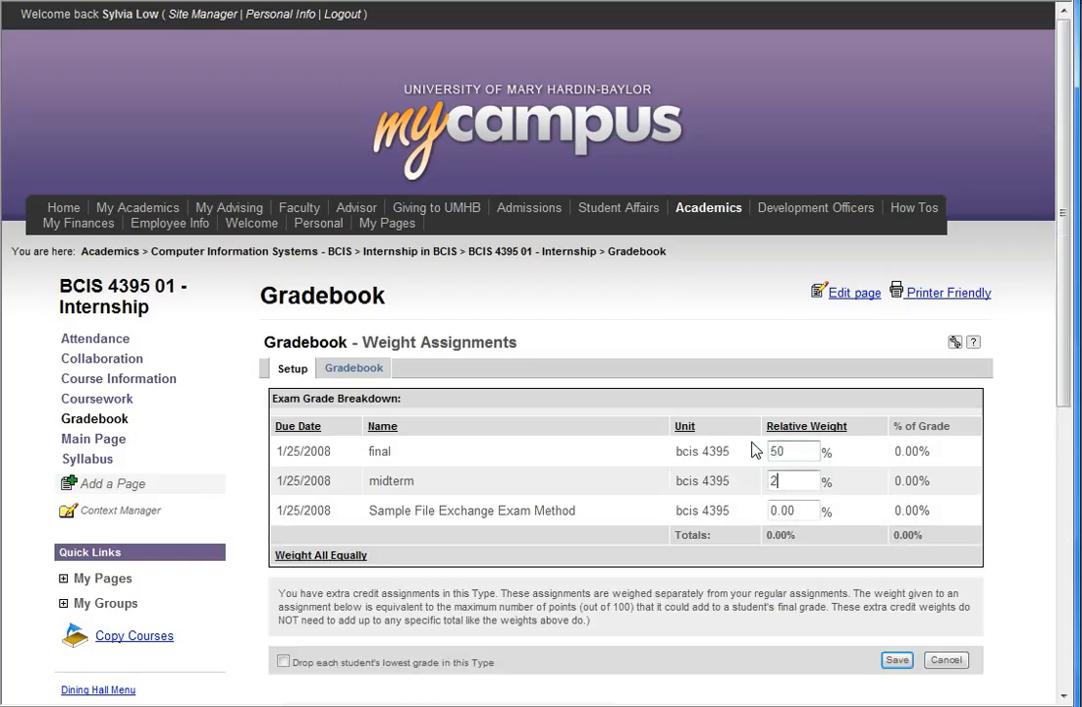
{"action": "type", "text": "5"}
{"action": "key", "text": "Tab"}
{"action": "type", "text": "25"}
{"action": "left_click", "coordinate": [896, 661]}
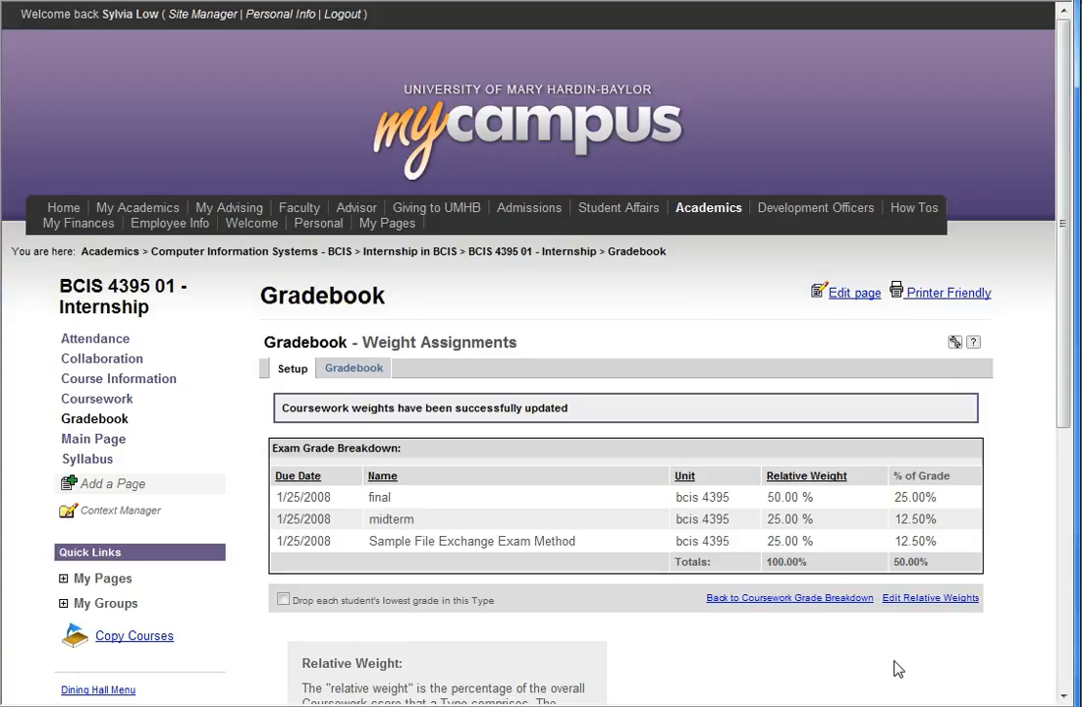
{"action": "left_click", "coordinate": [768, 597]}
- Review letter grade values A 91, B 81, C 71, D 61, F 0 and enable +/- grades
{"action": "scroll", "coordinate": [1069, 418], "scroll_direction": "down", "scroll_amount": 3}
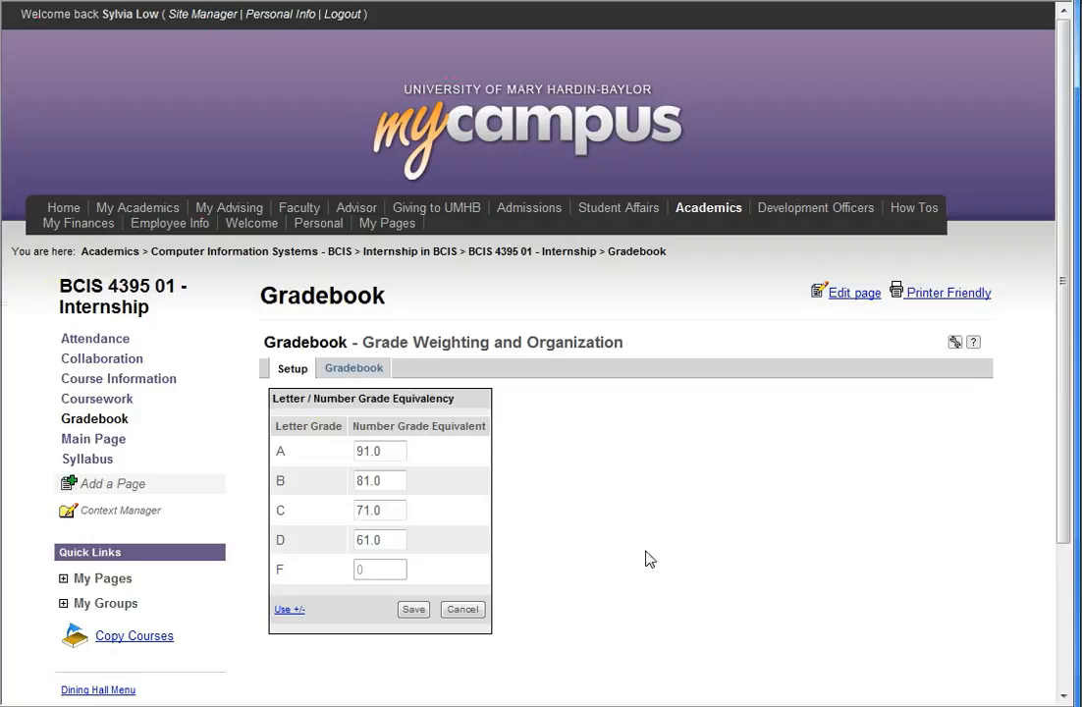
{"action": "left_click", "coordinate": [397, 451]}
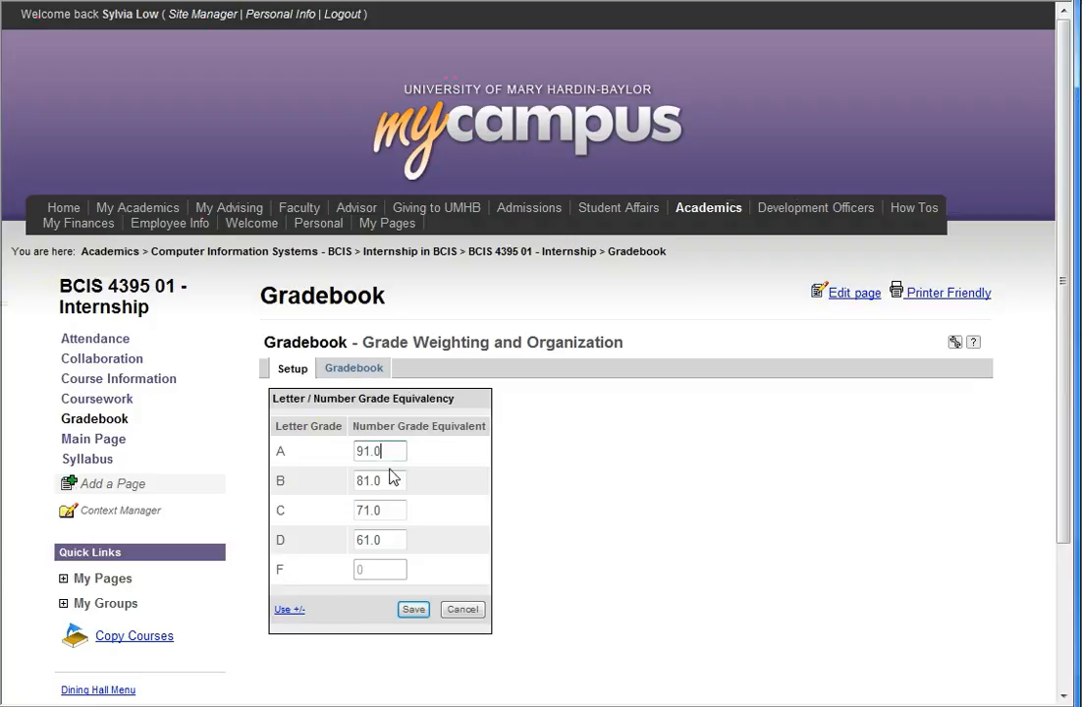
{"action": "left_click", "coordinate": [291, 611]}
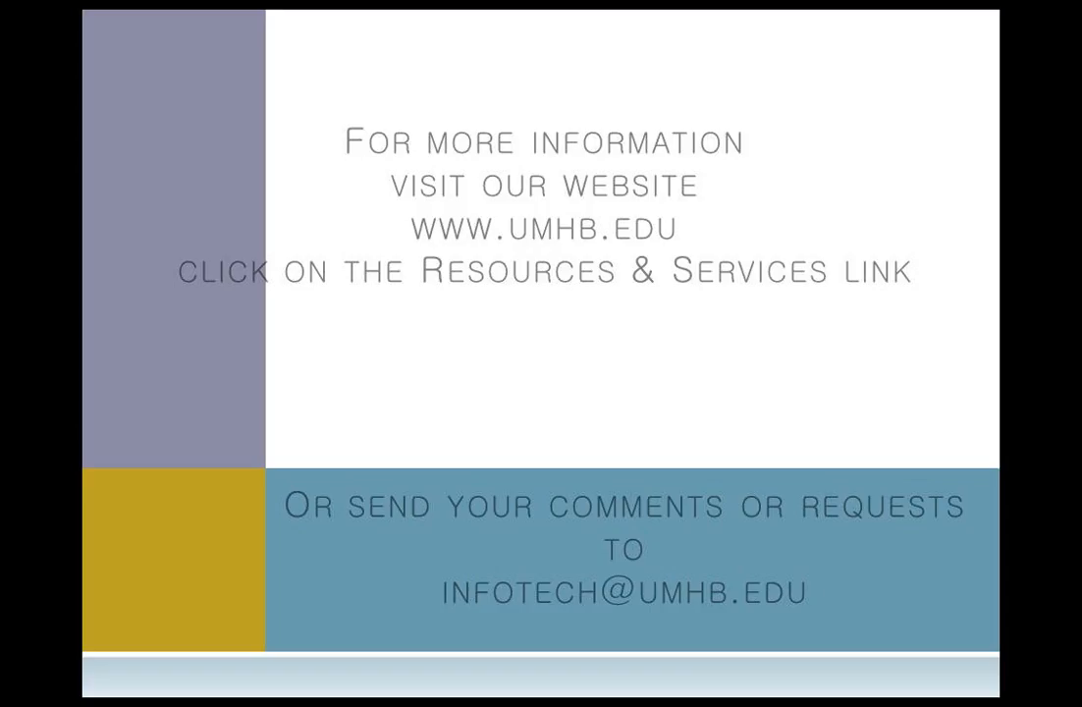